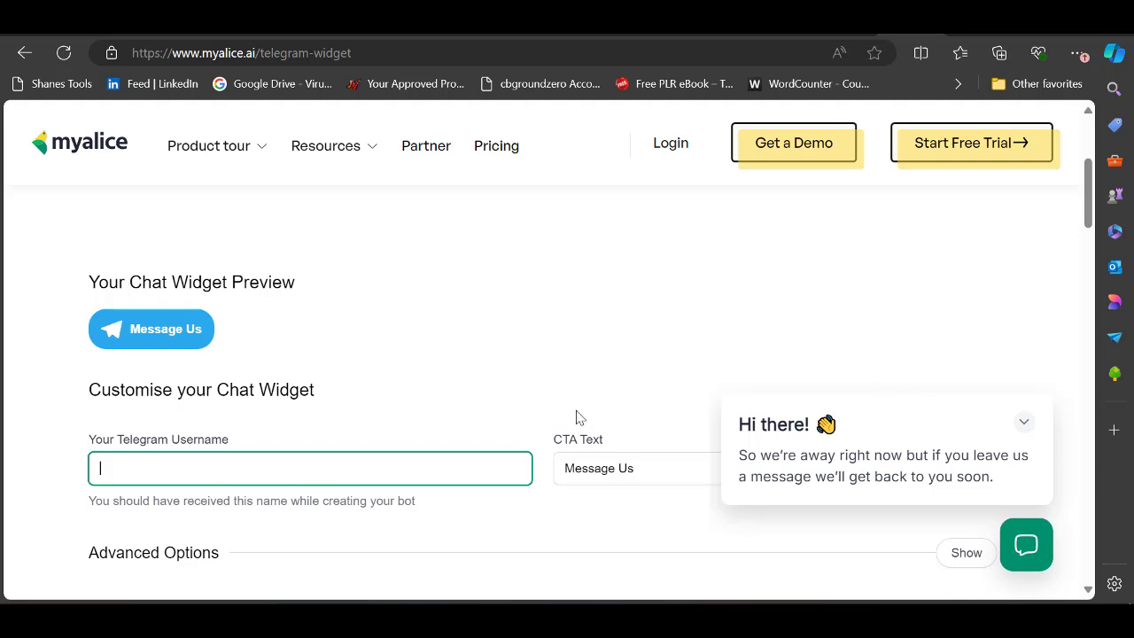
# Enter "expath" as the Telegram username for the chat widget.
pyautogui.click(222, 472)
pyautogui.click(612, 362)
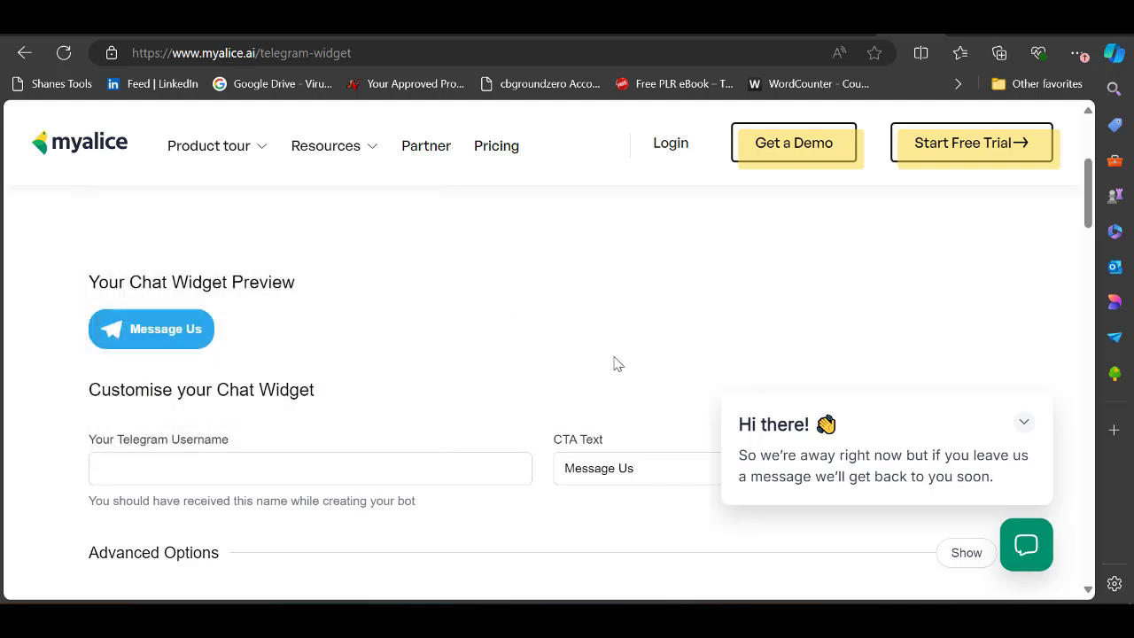
pyautogui.click(282, 466)
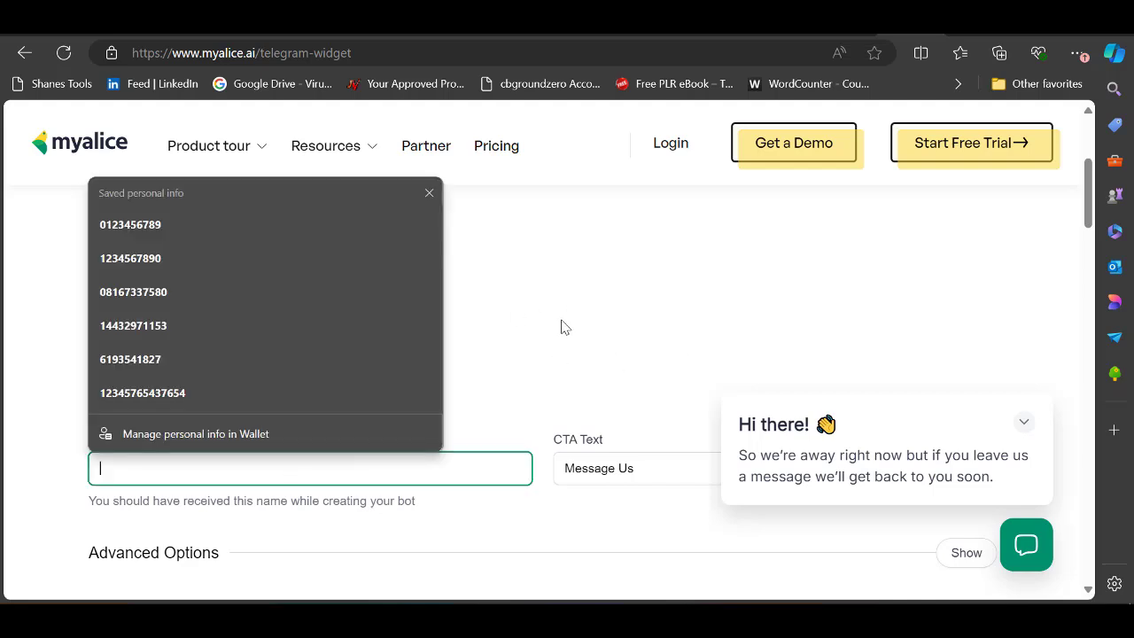
pyautogui.scroll(1, 558, 329)
pyautogui.scroll(-2, 567, 354)
pyautogui.click(741, 277)
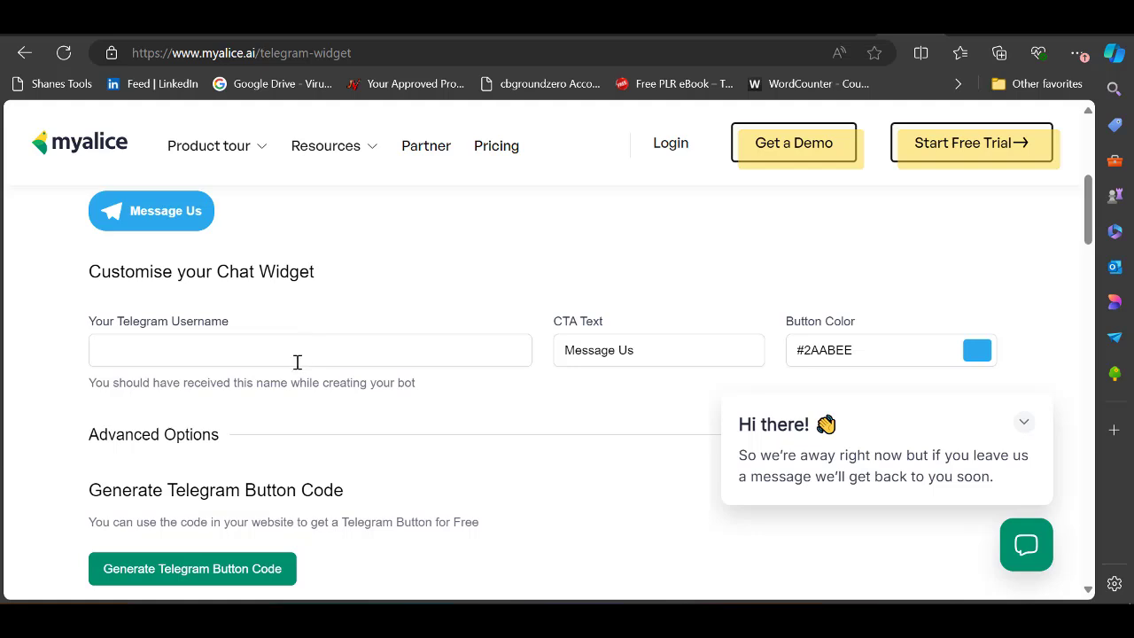
pyautogui.click(296, 351)
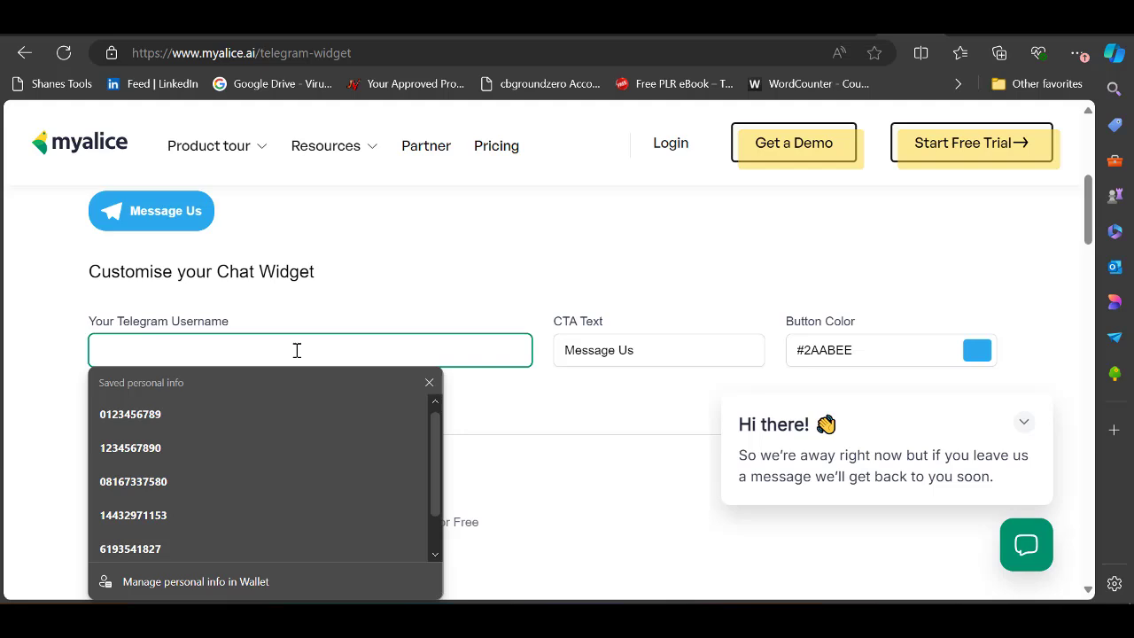
pyautogui.write('expath')
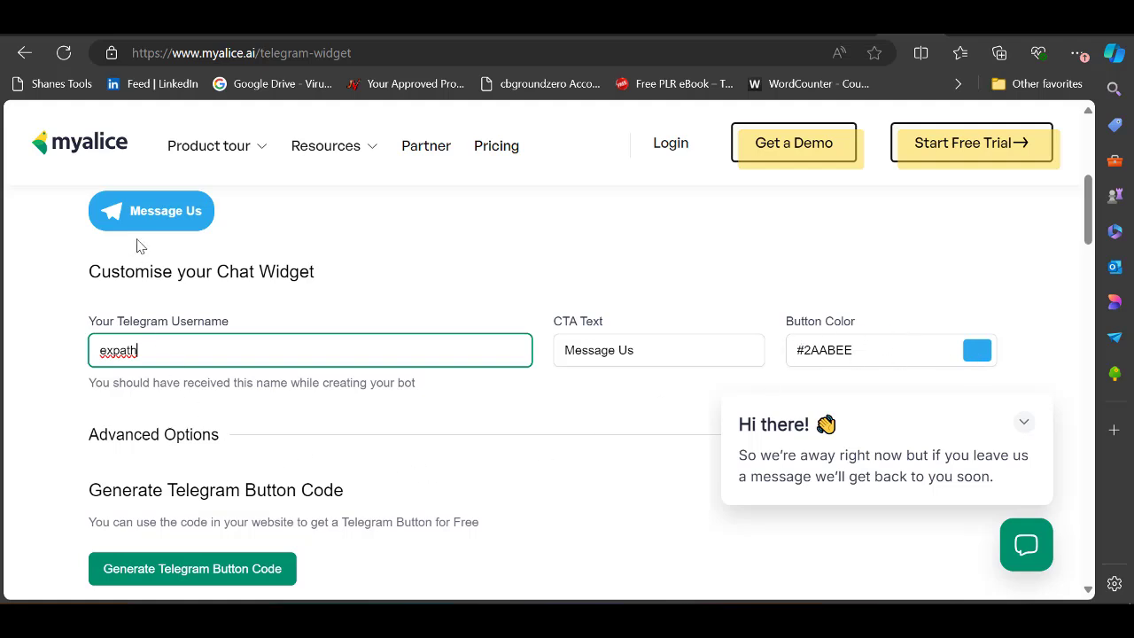
# Generate the Telegram button code for the chat widget and copy the resulting script.
pyautogui.scroll(2, 140, 250)
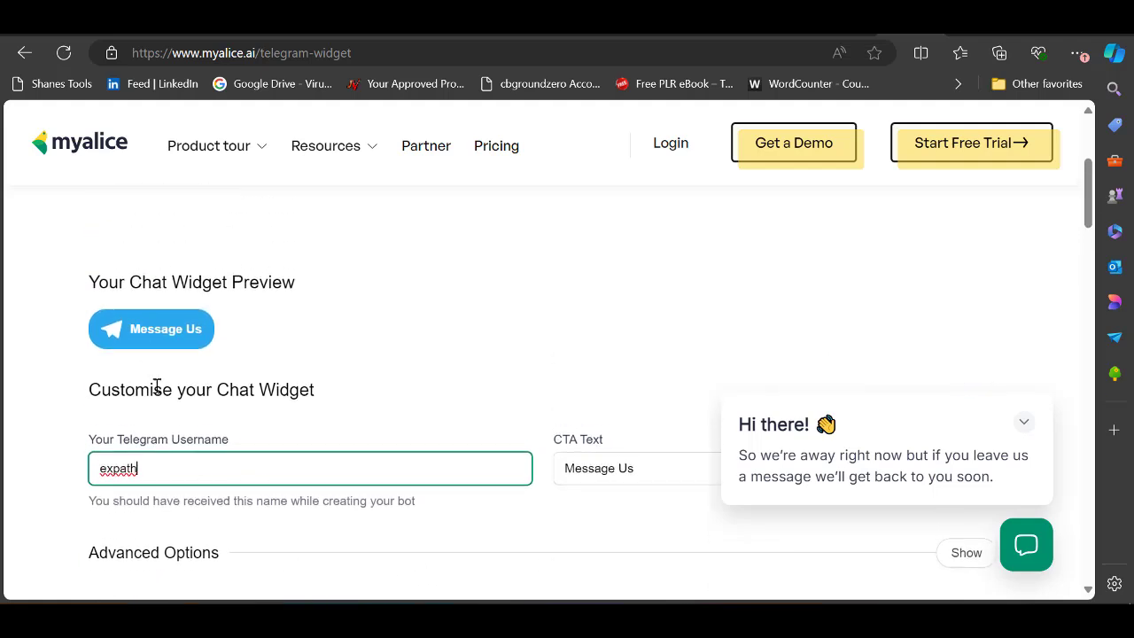
pyautogui.scroll(2, 175, 382)
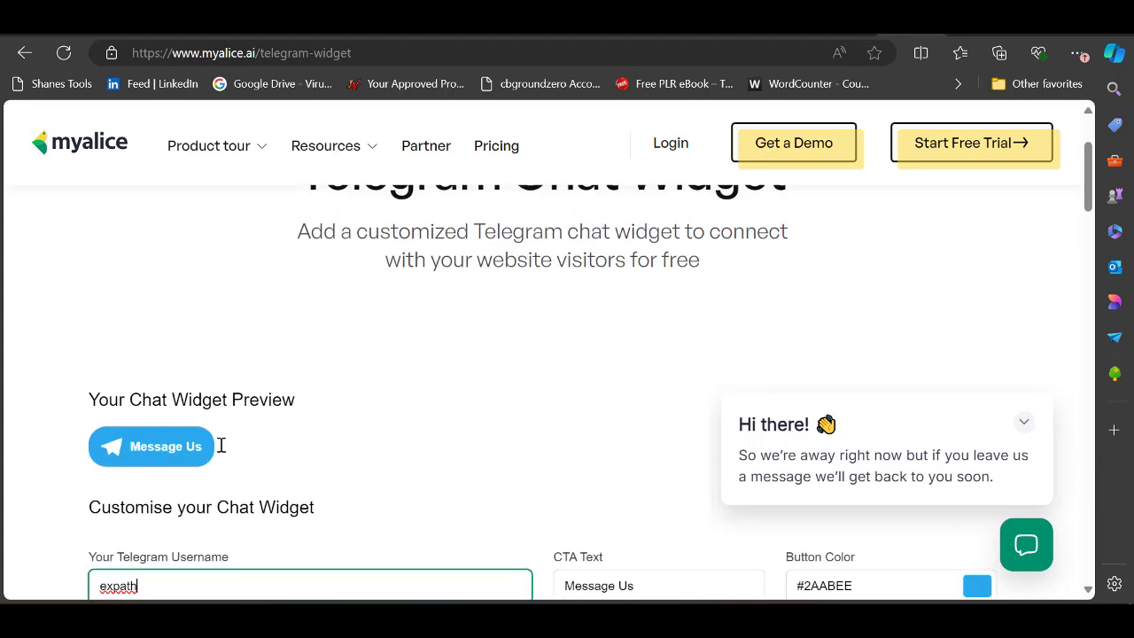
pyautogui.scroll(-6, 222, 445)
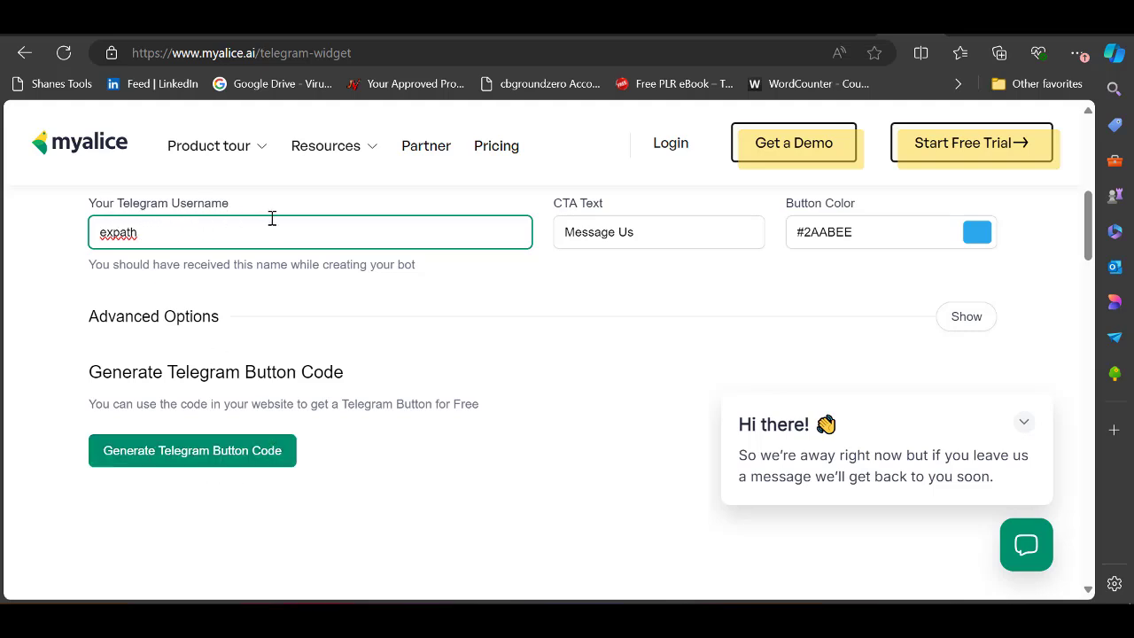
pyautogui.click(186, 450)
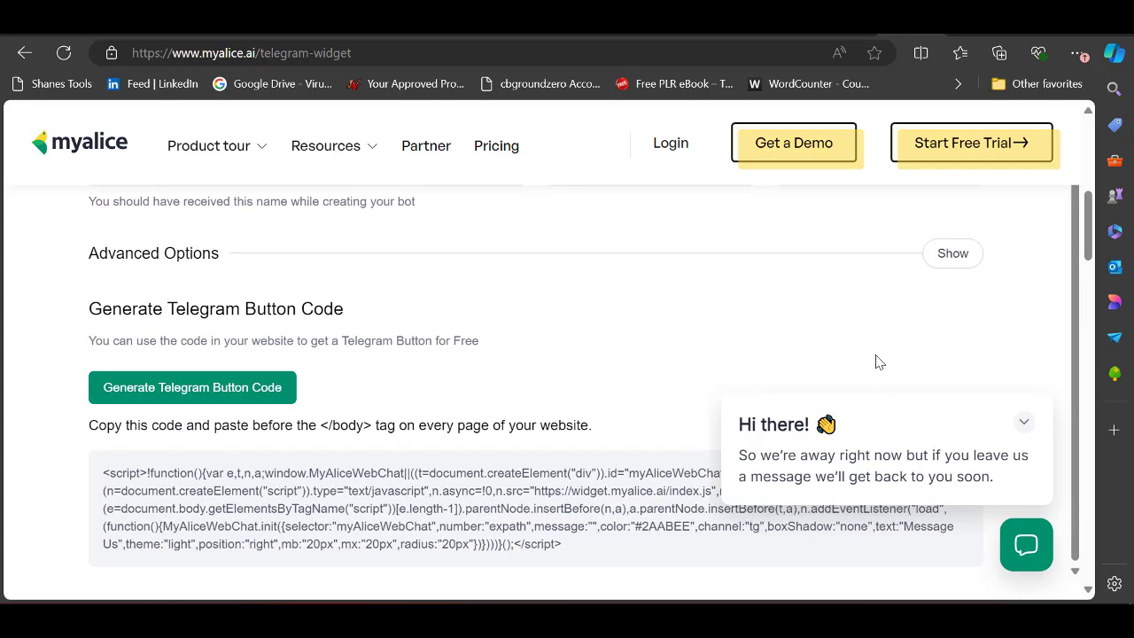
pyautogui.scroll(-2, 877, 359)
pyautogui.click(899, 233)
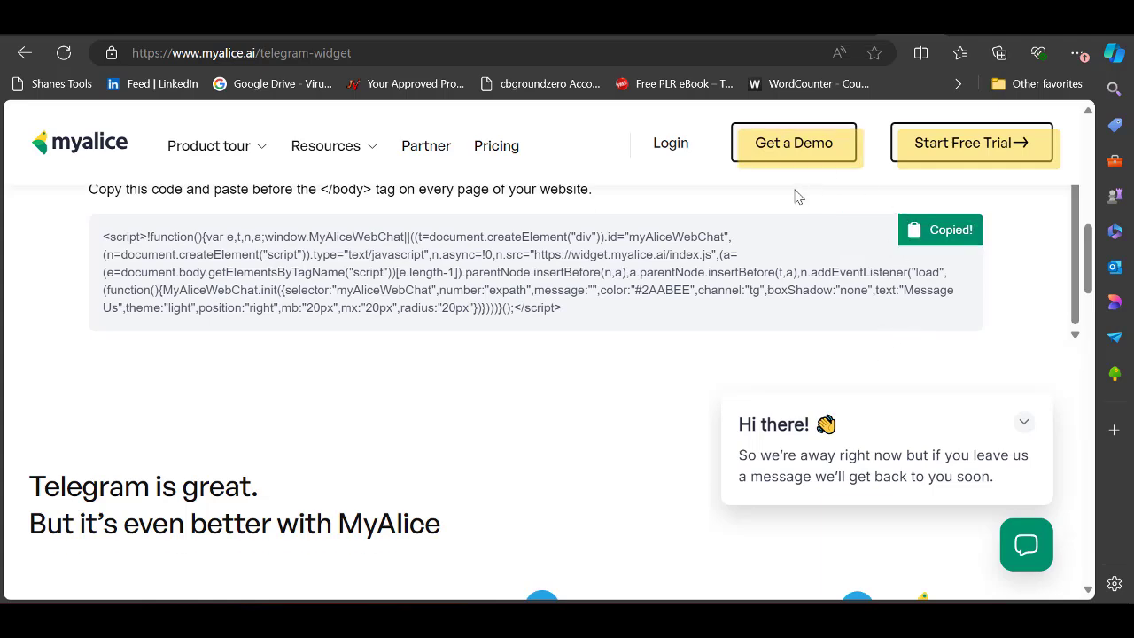
# Switch to the cPanel File Manager and move agencyco.themetags.com.zip from public_html/n to the trash.
pyautogui.click(593, 28)
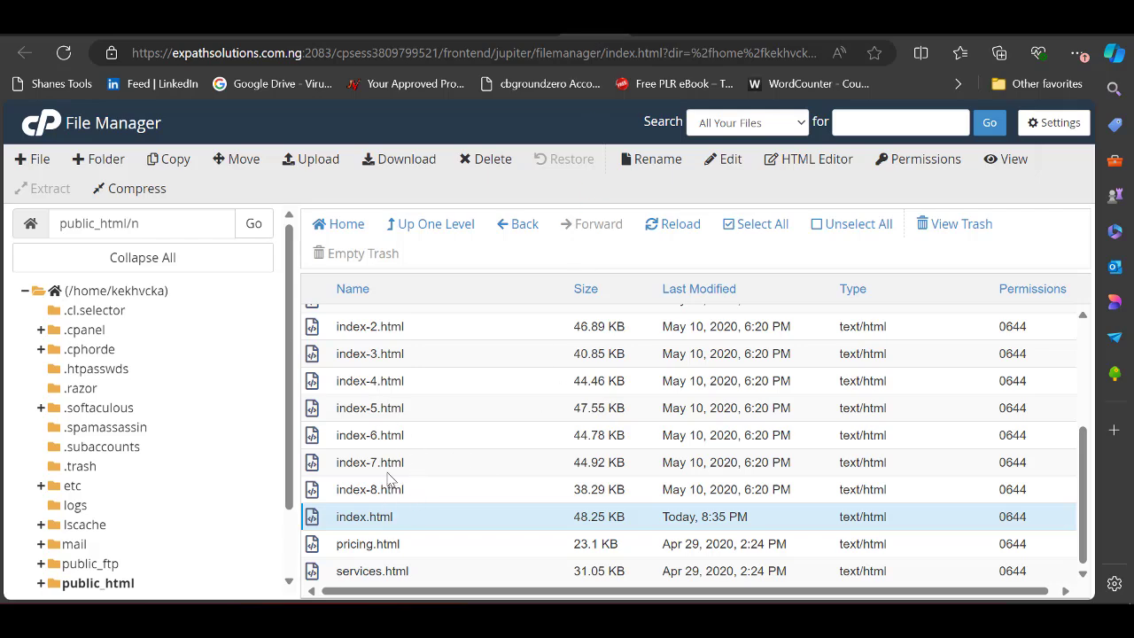
pyautogui.scroll(3, 413, 512)
pyautogui.scroll(-3, 413, 509)
pyautogui.scroll(3, 405, 499)
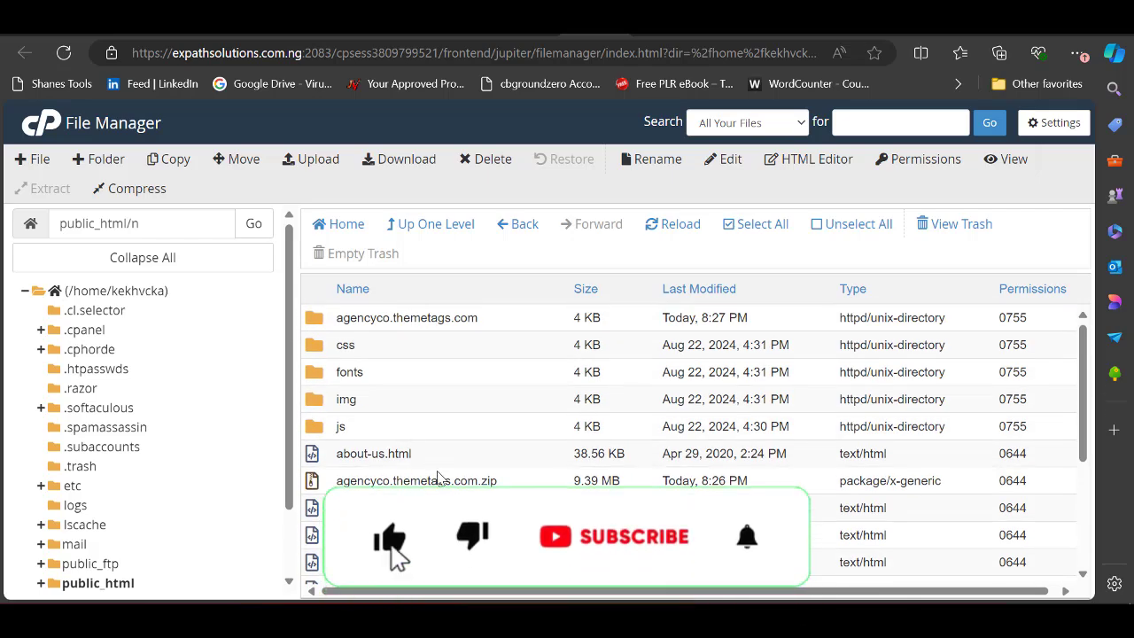
pyautogui.rightClick(527, 480)
pyautogui.click(585, 518)
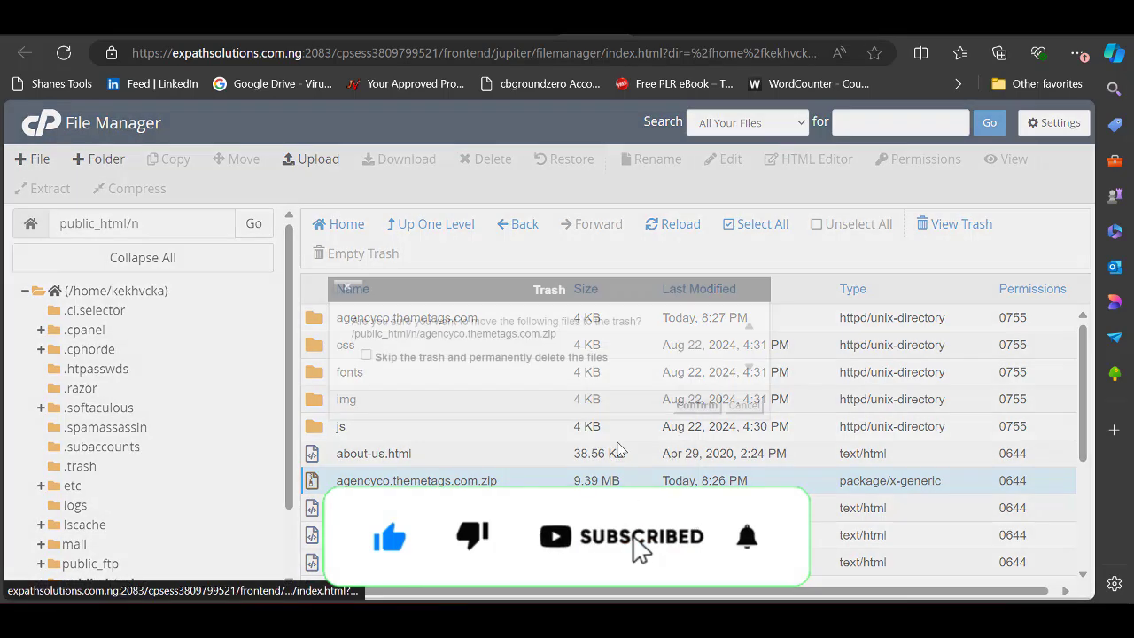
pyautogui.click(699, 412)
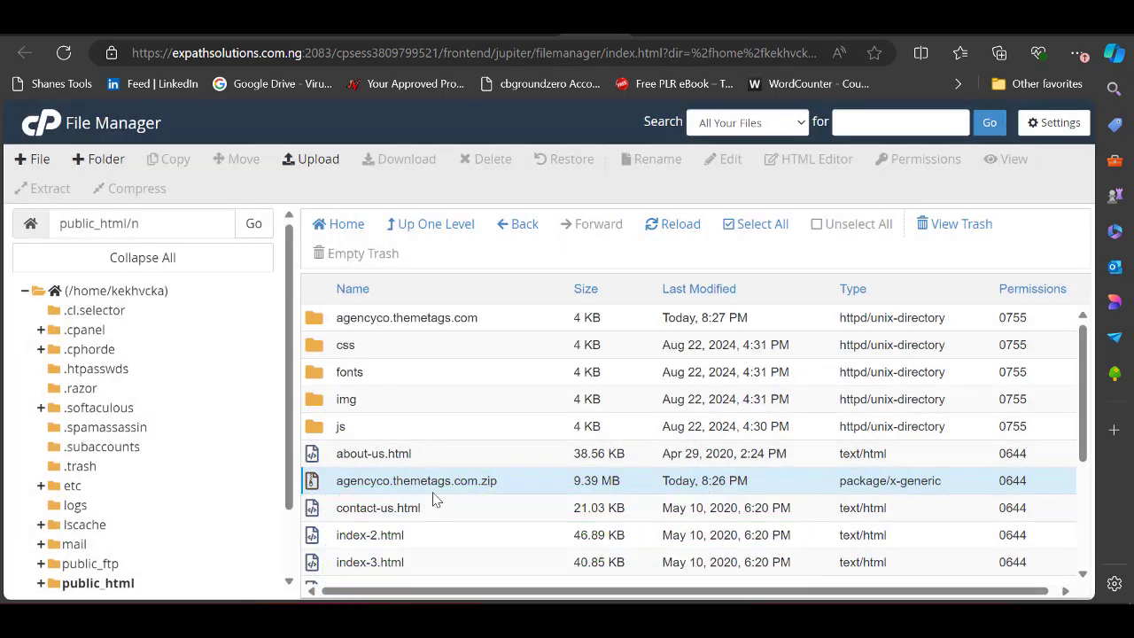
# Open index.html from public_html/n in the editor, examine the chat scripts before the closing body tag, and return to the file list.
pyautogui.scroll(-3, 424, 496)
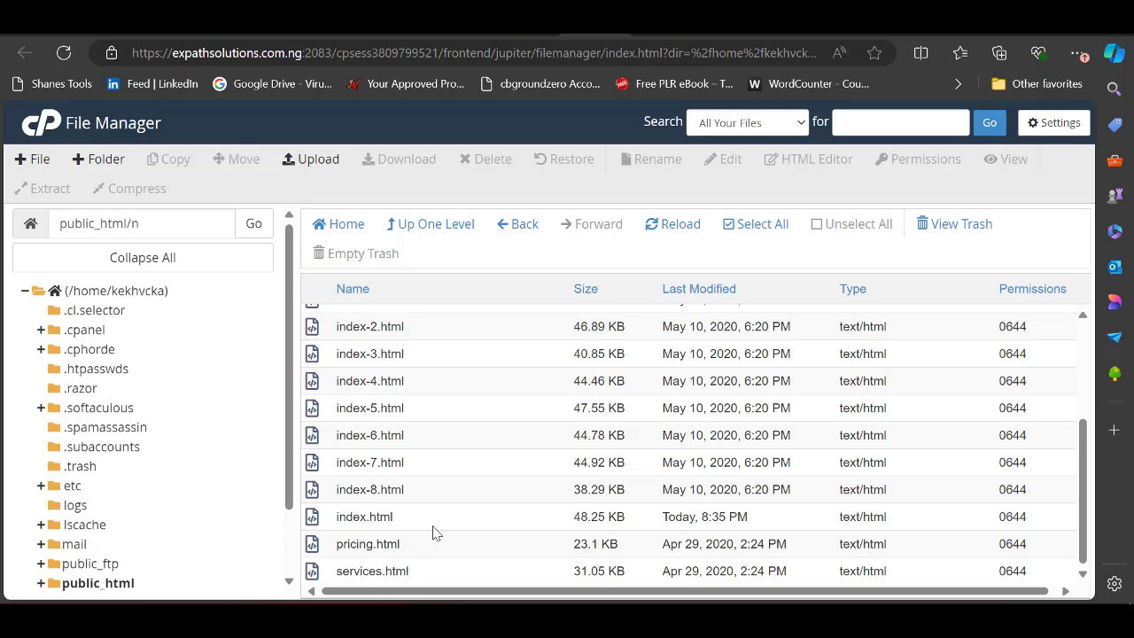
pyautogui.scroll(3, 434, 531)
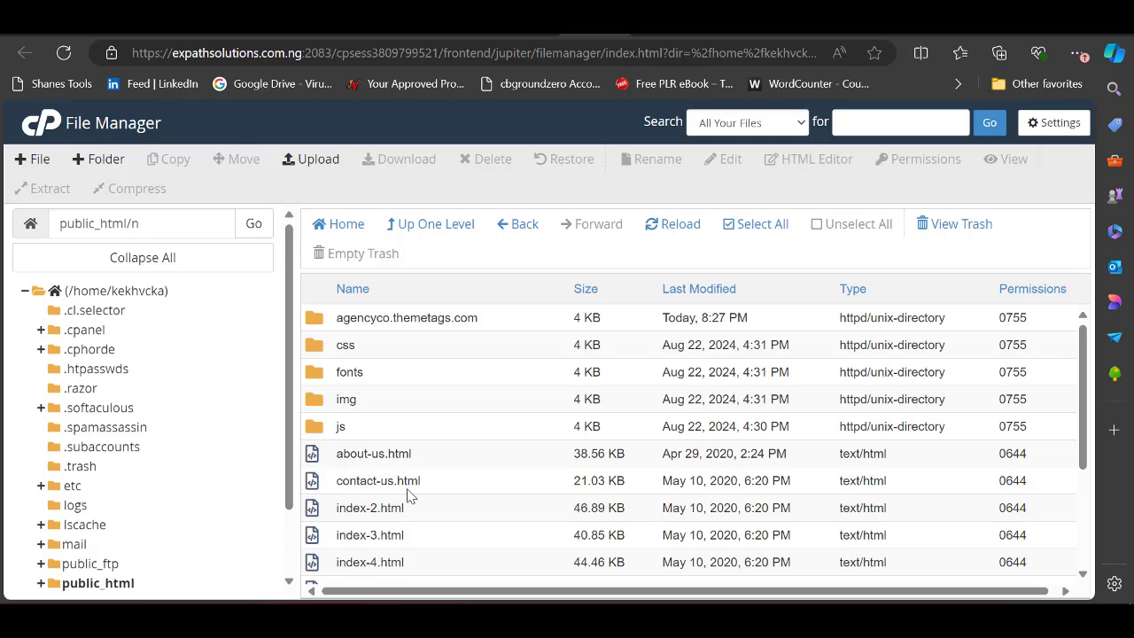
pyautogui.scroll(-3, 429, 506)
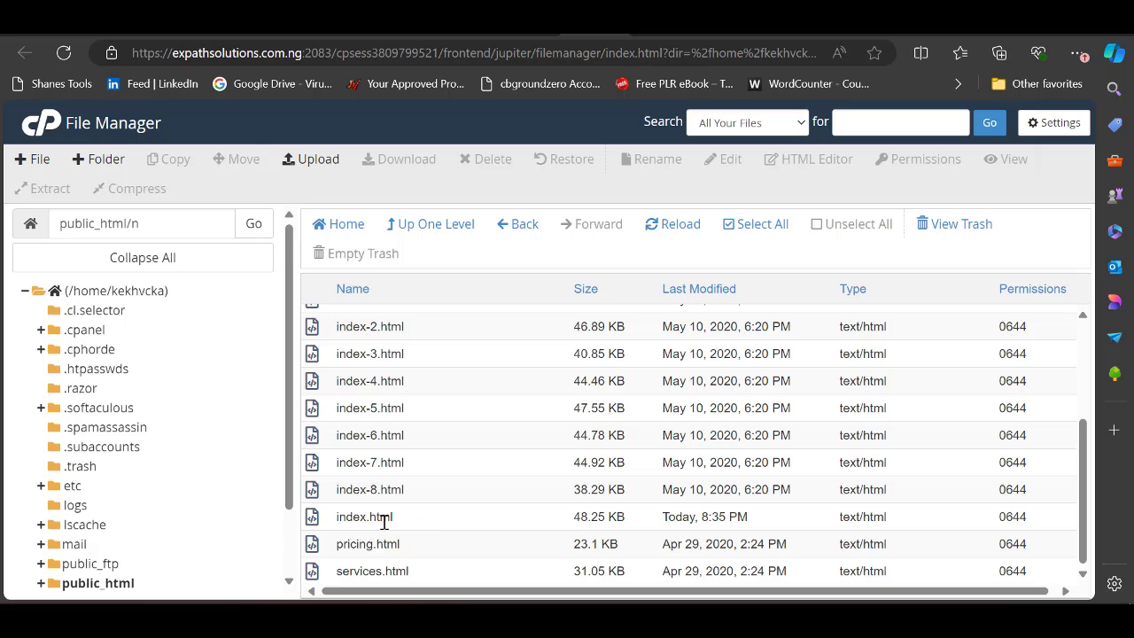
pyautogui.rightClick(417, 518)
pyautogui.click(459, 398)
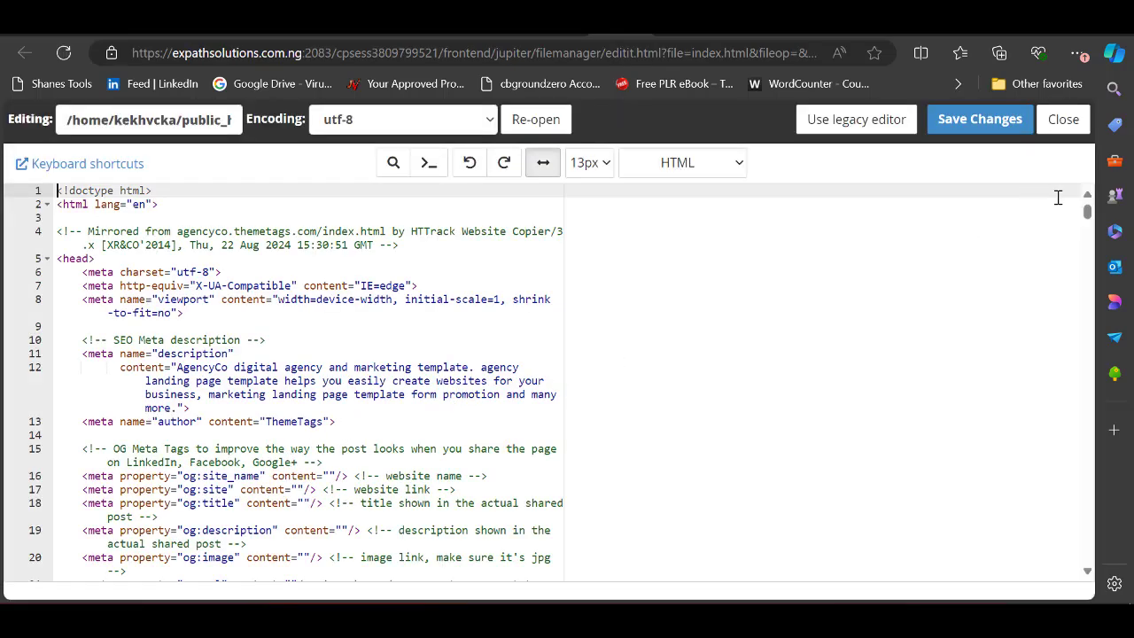
pyautogui.moveTo(1087, 214); pyautogui.dragTo(1089, 567)
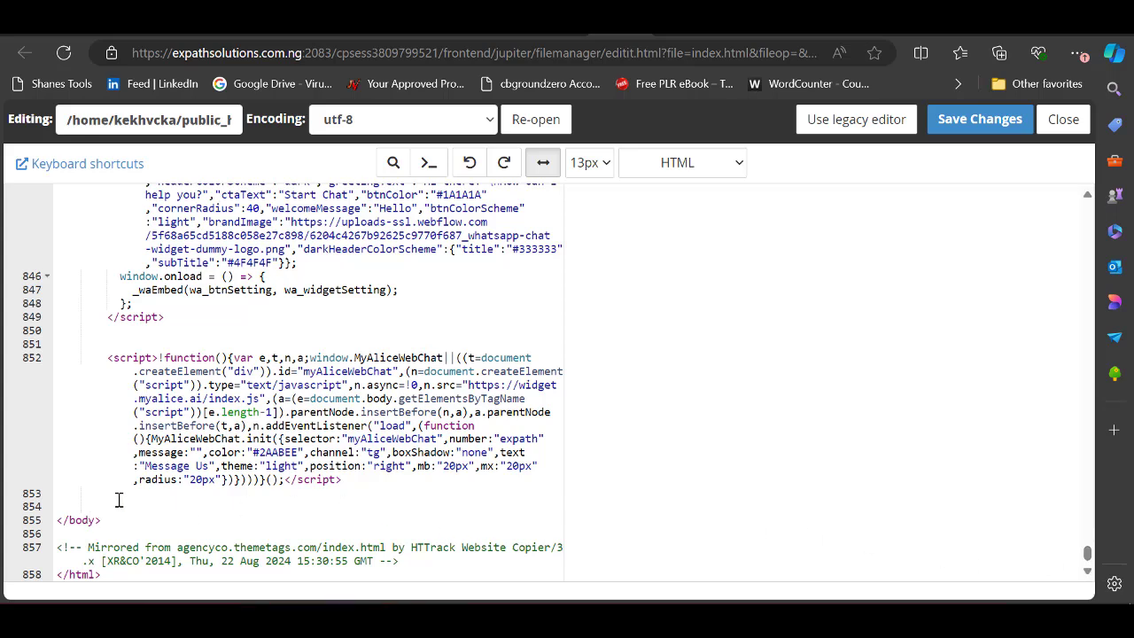
pyautogui.scroll(3, 301, 464)
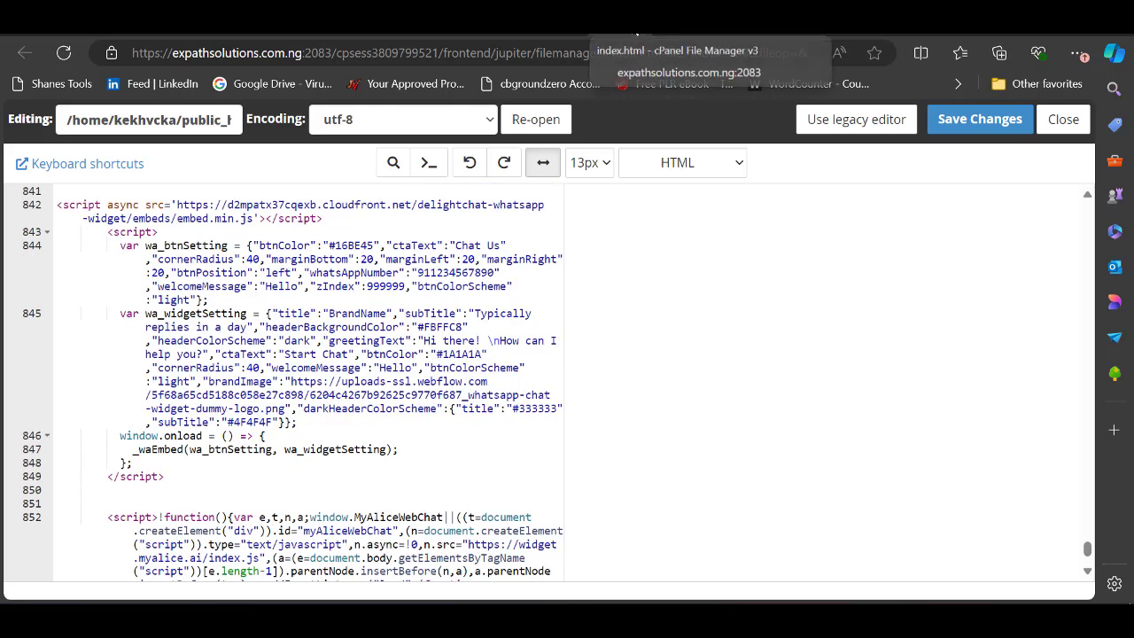
pyautogui.click(660, 36)
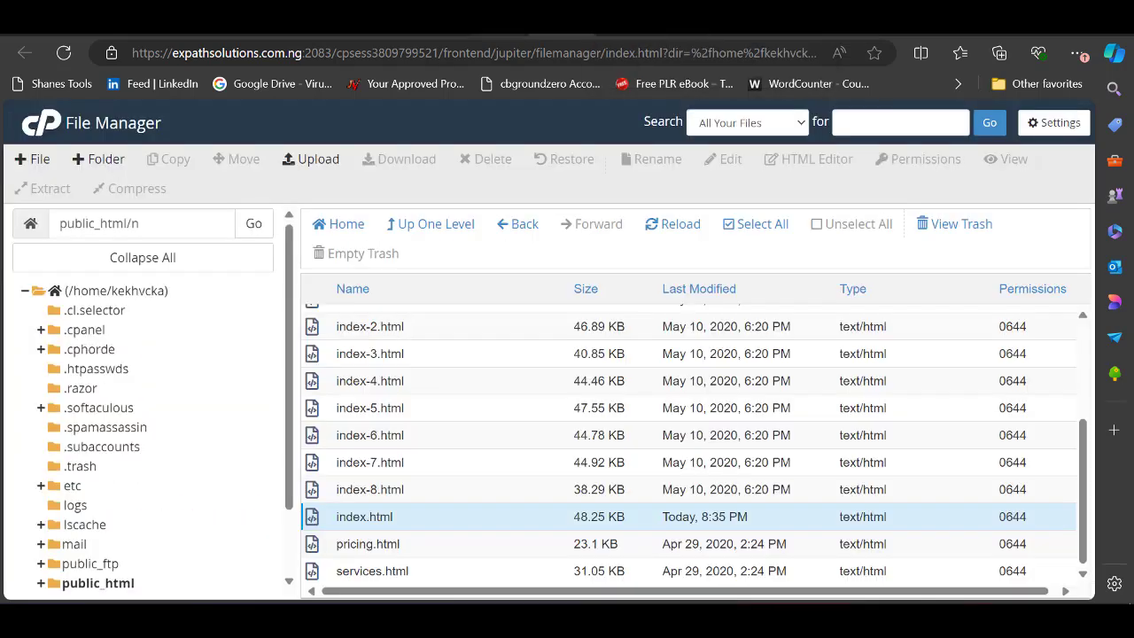
# Switch to the public_html/m folder and open its index.html in the code editor.
pyautogui.click(551, 34)
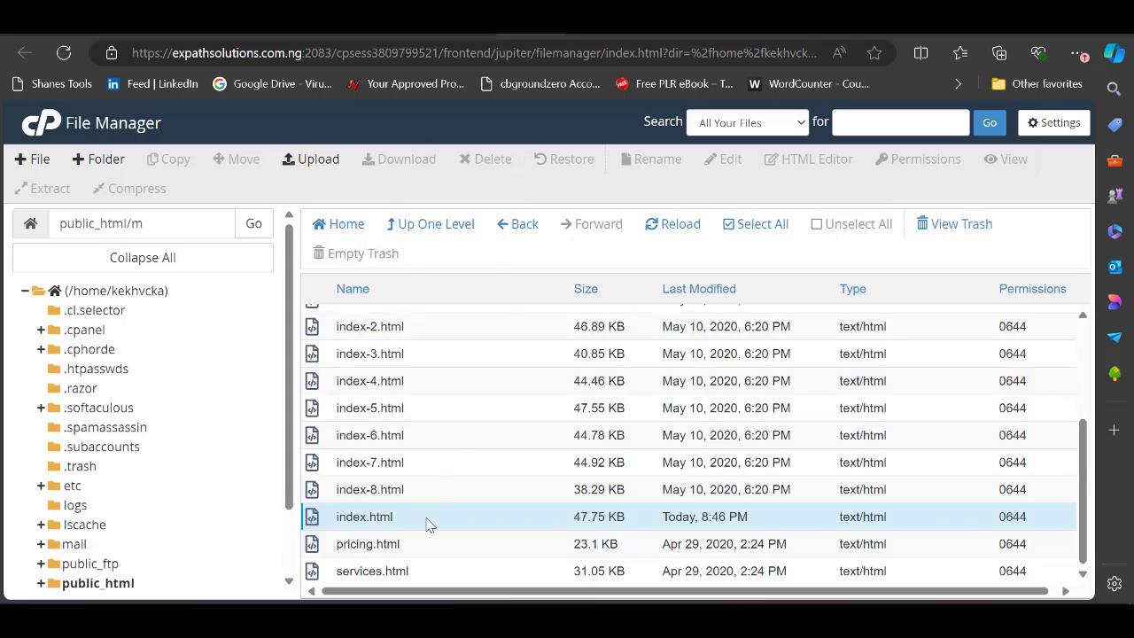
pyautogui.rightClick(428, 523)
pyautogui.click(456, 388)
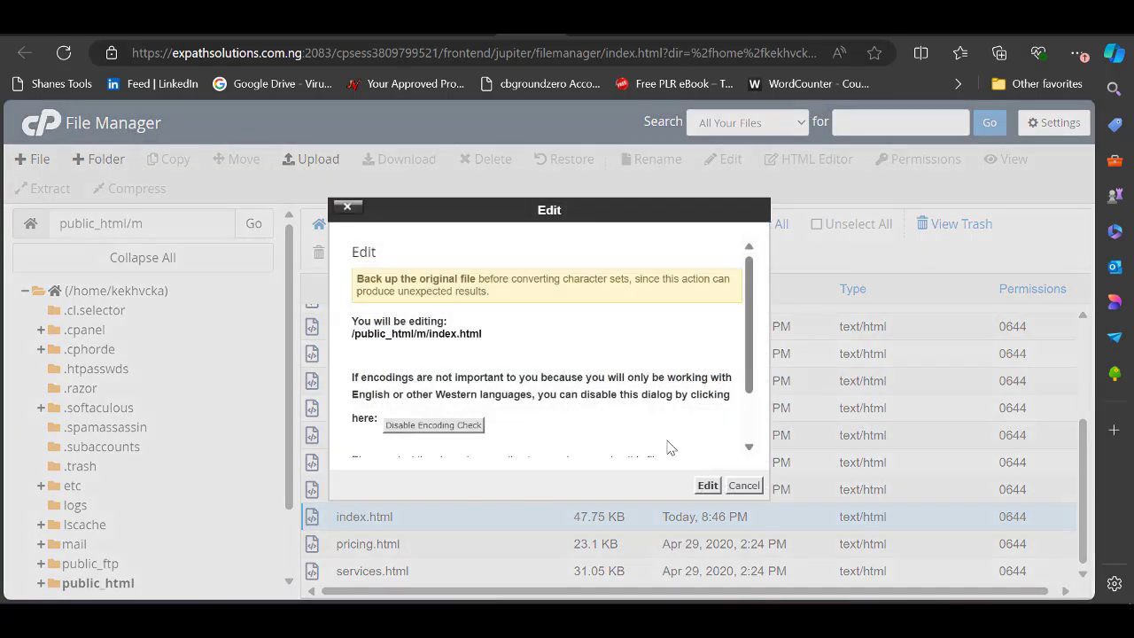
pyautogui.click(708, 486)
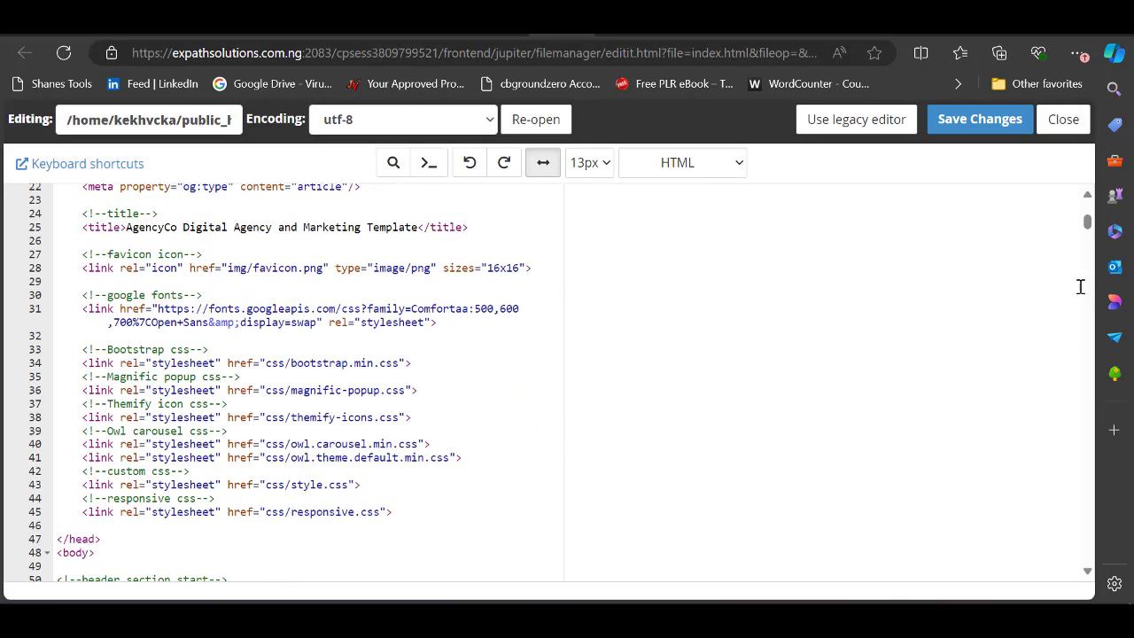
# Paste the copied MyAlice Telegram script below the WhatsApp chat script, before the closing body tag, and save index.html.
pyautogui.moveTo(1088, 222); pyautogui.dragTo(1097, 563)
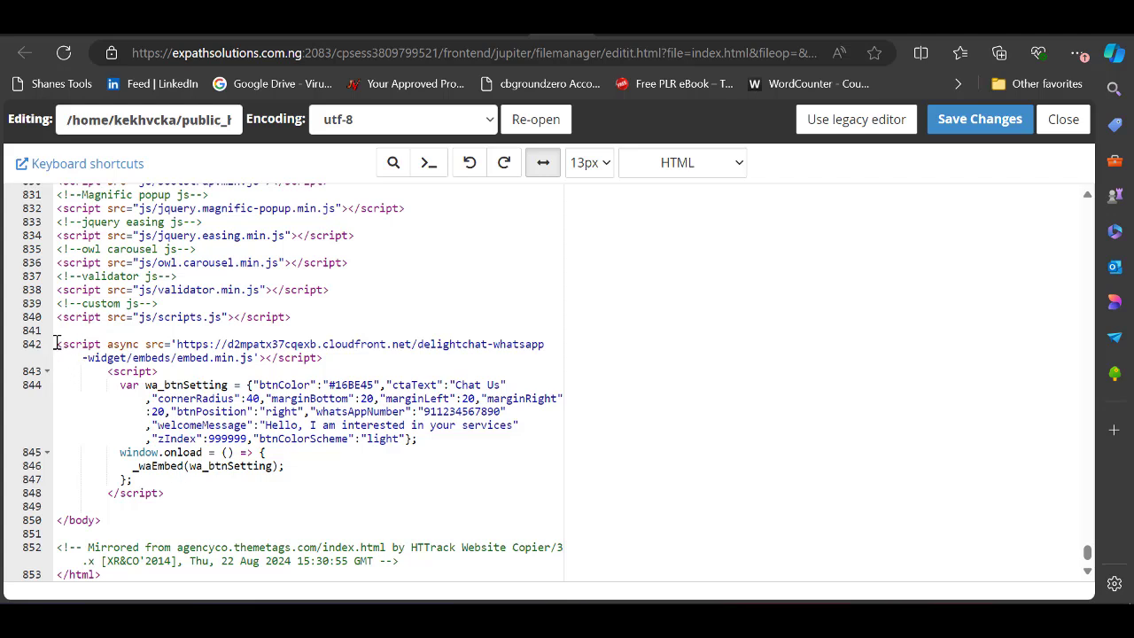
pyautogui.moveTo(55, 344); pyautogui.dragTo(285, 496)
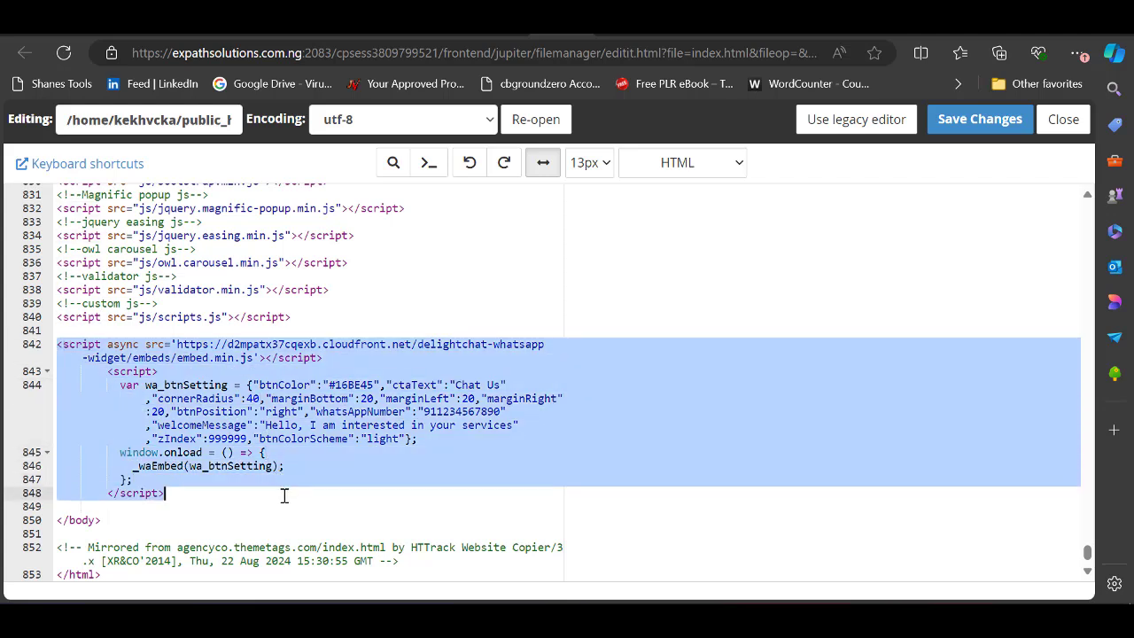
pyautogui.click(196, 491)
pyautogui.press('Return')
pyautogui.press('Return')
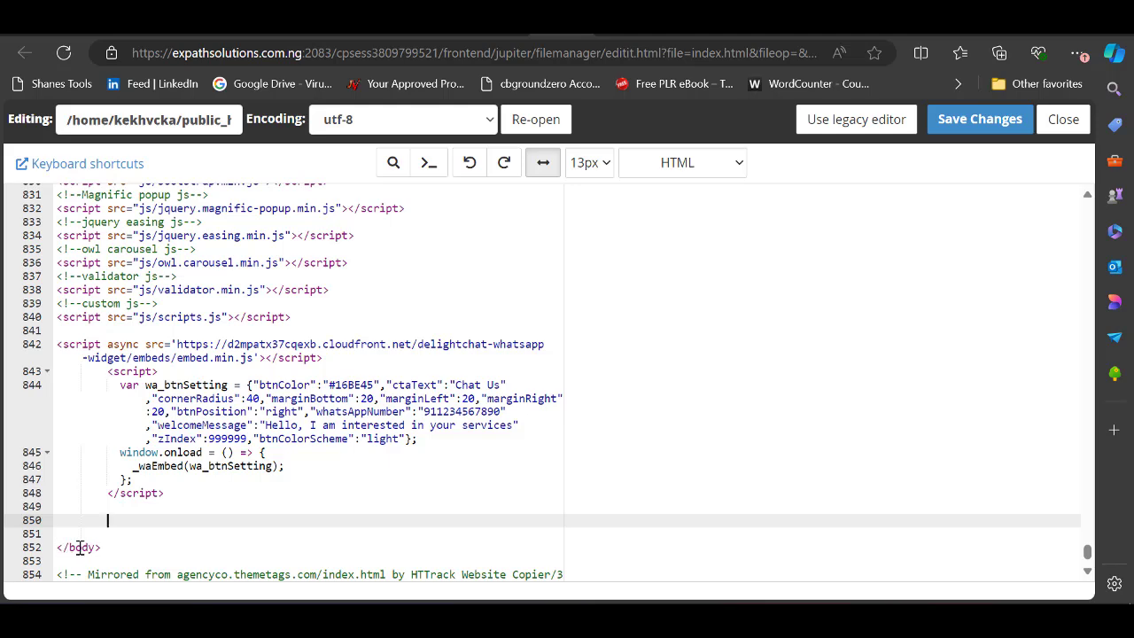
pyautogui.press('Return')
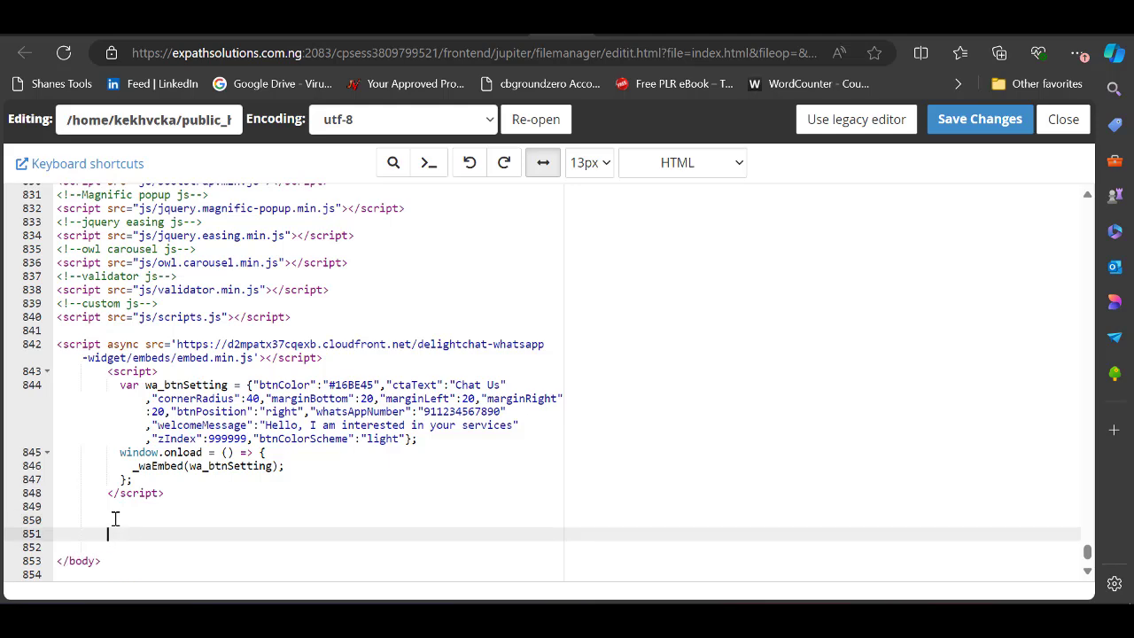
pyautogui.write('<script>!function(){var e,t,n,a;window.MyAliceWebChat||((t=document.createElement("div")).id="myAliceWebChat",(n=document.createElement("script")).type="text/javascript",n.async=!0,n.src="https://widget.myalice.ai/index.js",(a=(e=document.body.getElementsByTagName("script"))[e.length-1]).parentNode.insertBefore(n,a),a.parentNode.insertBefore(t,a),n.addEventListener("load",(function(){MyAliceWebChat.init({selector:"myAliceWebChat",number:"expath",message:"",color:"#2AABEE",channel:"tg",boxShadow:"none",text:"Message Us",theme:"light",position:"right",mb:"20px",mx:"20px",radius:"20px"})})))}();</script>')
pyautogui.scroll(-2, 317, 426)
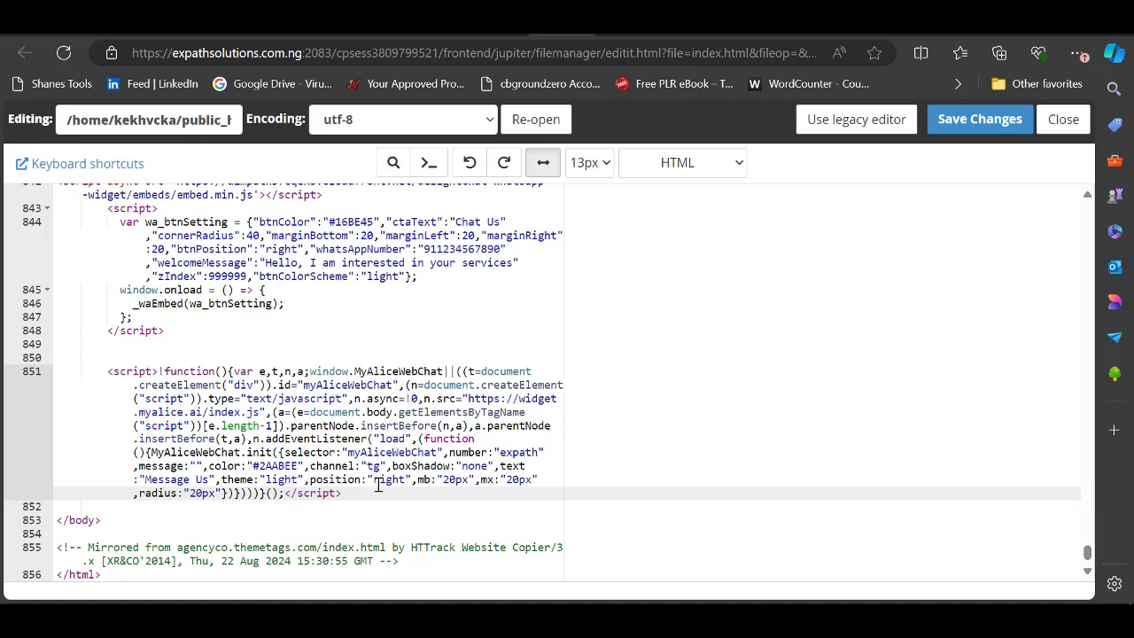
pyautogui.click(375, 480)
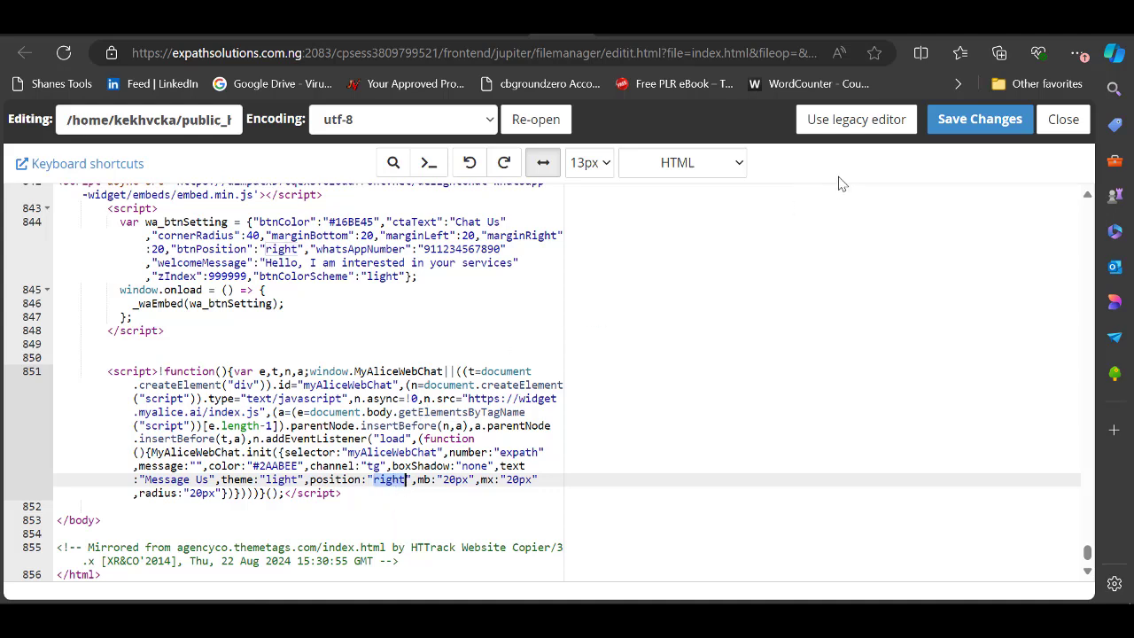
pyautogui.click(963, 124)
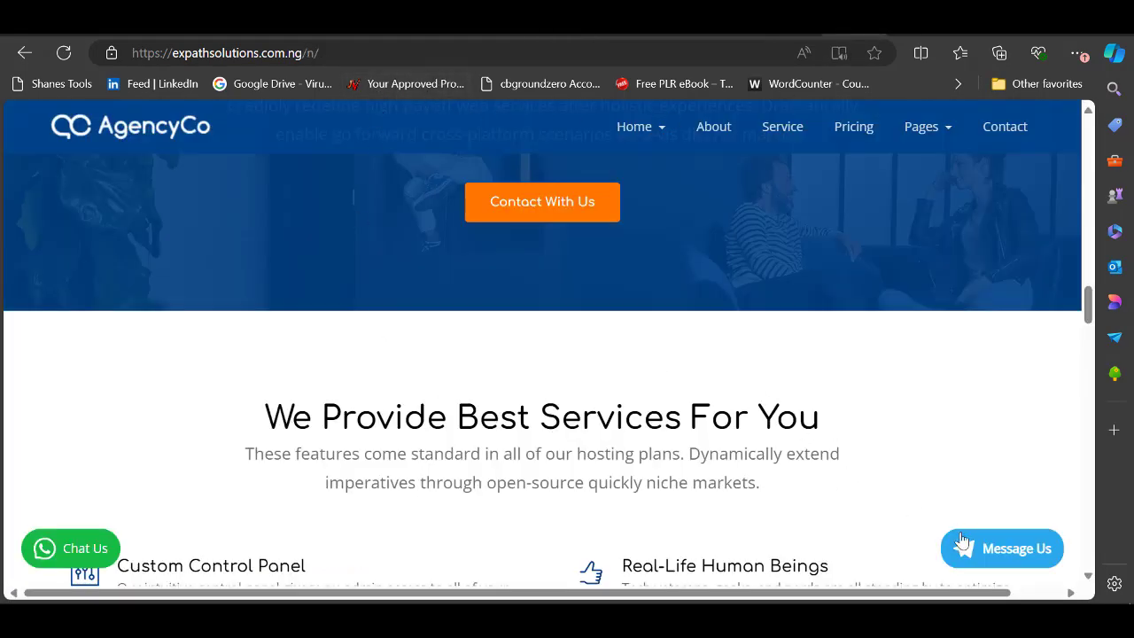
# Load expathsolutions.com.ng/m in the website's browser tab and refresh the page to check the chat buttons.
pyautogui.click(369, 51)
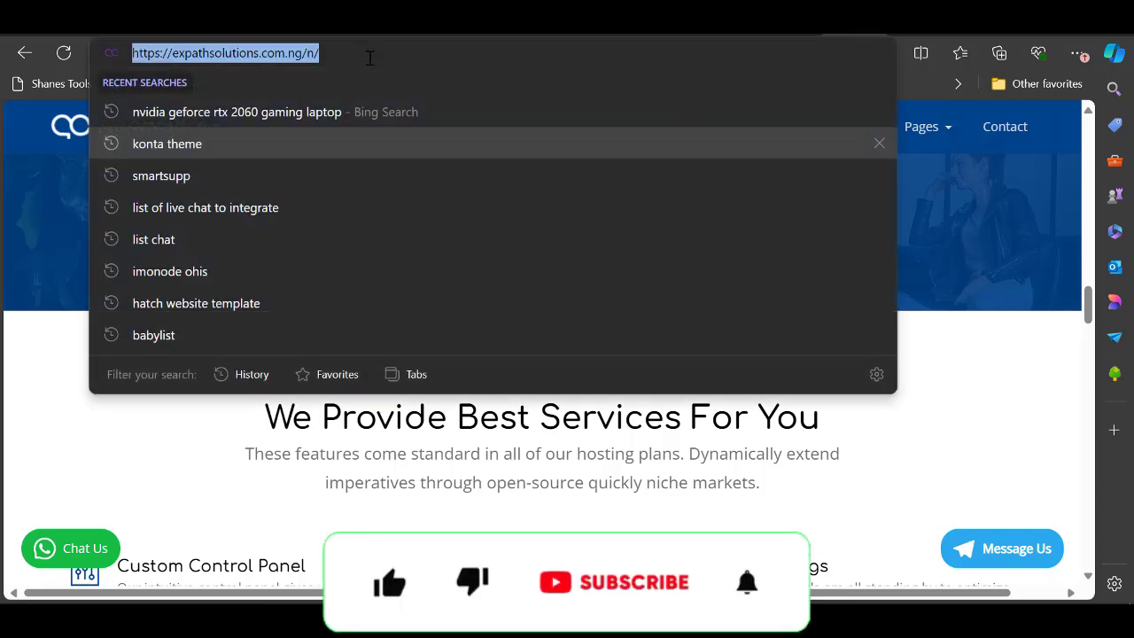
pyautogui.click(322, 50)
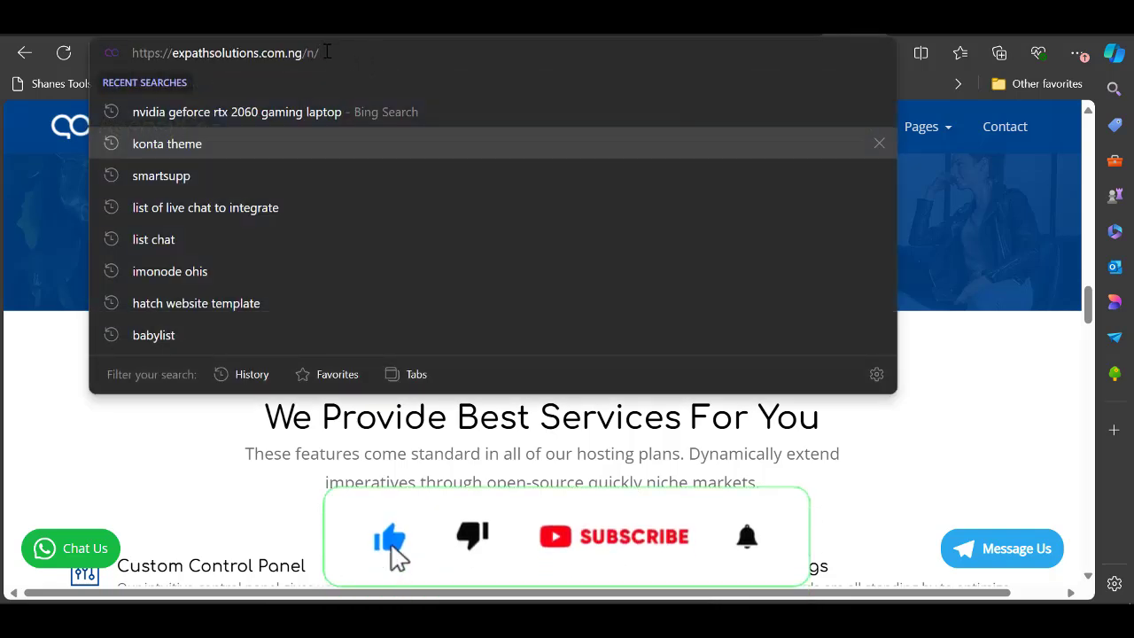
pyautogui.press('BackSpace')
pyautogui.press('BackSpace')
pyautogui.write('m')
pyautogui.press('Return')
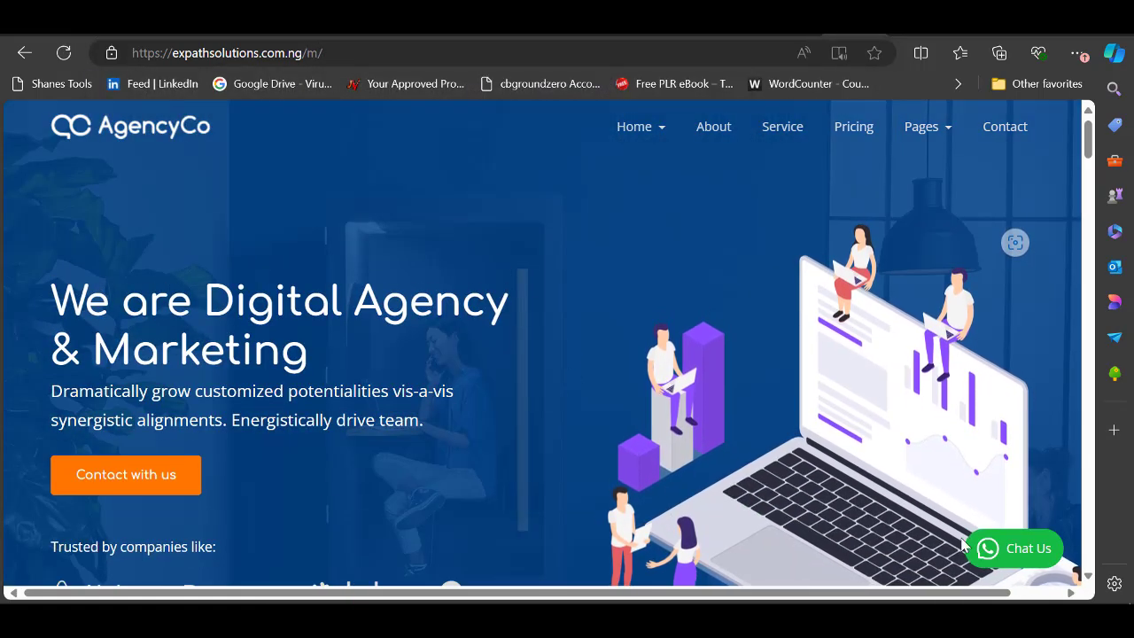
pyautogui.click(64, 55)
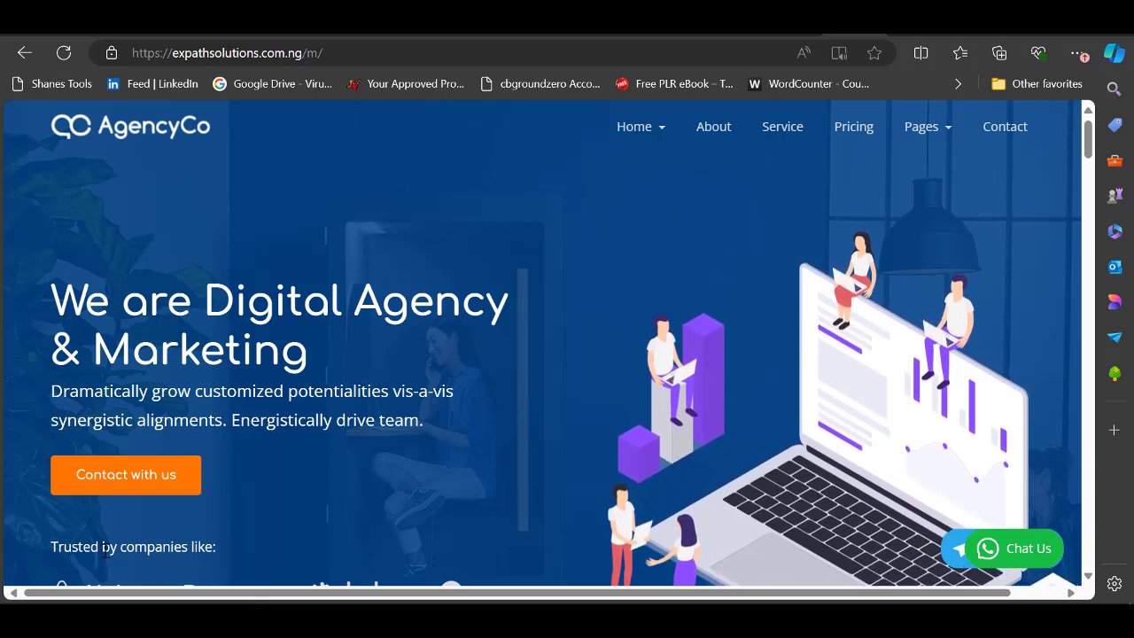
# Set the position value in the MyAlice Telegram script of index.html to "left" and save the file.
pyautogui.click(564, 32)
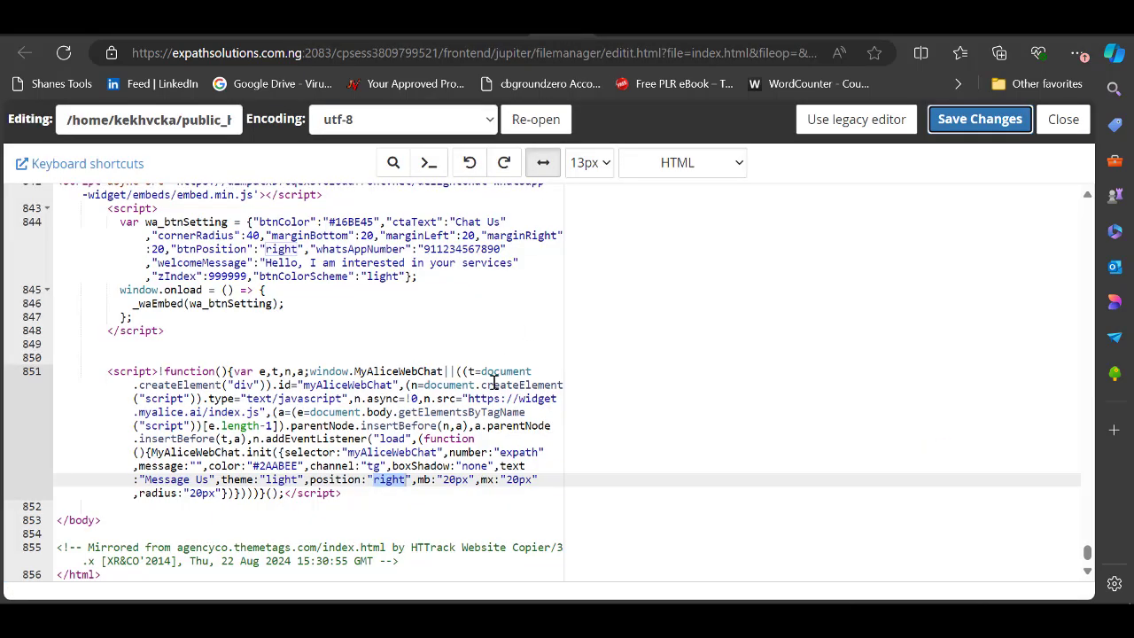
pyautogui.click(393, 481)
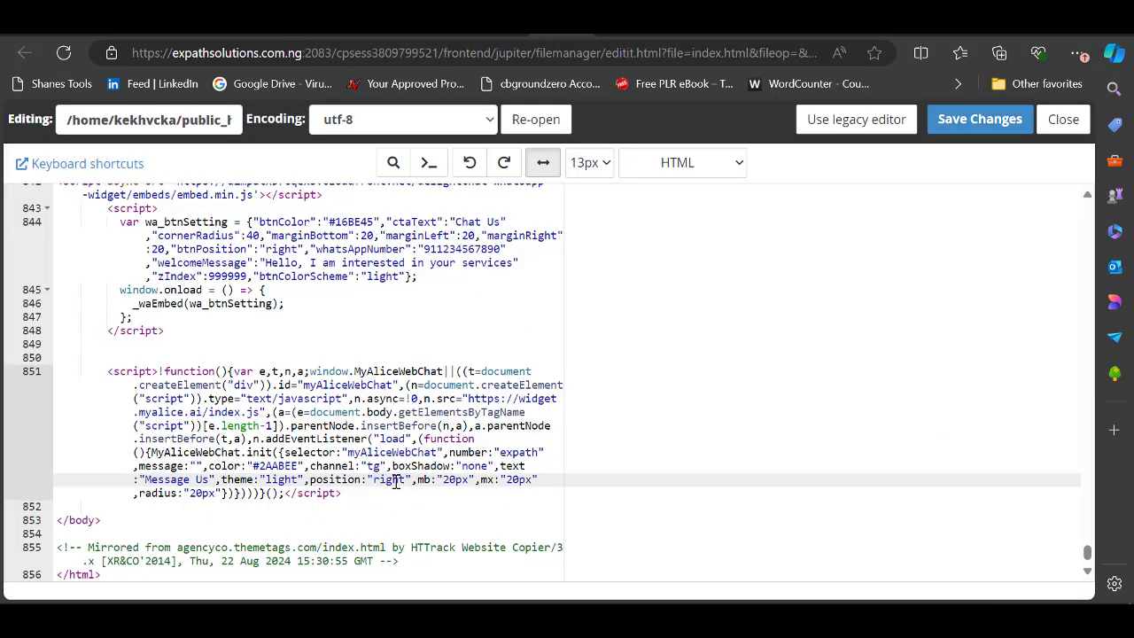
pyautogui.press('BackSpace')
pyautogui.press('BackSpace')
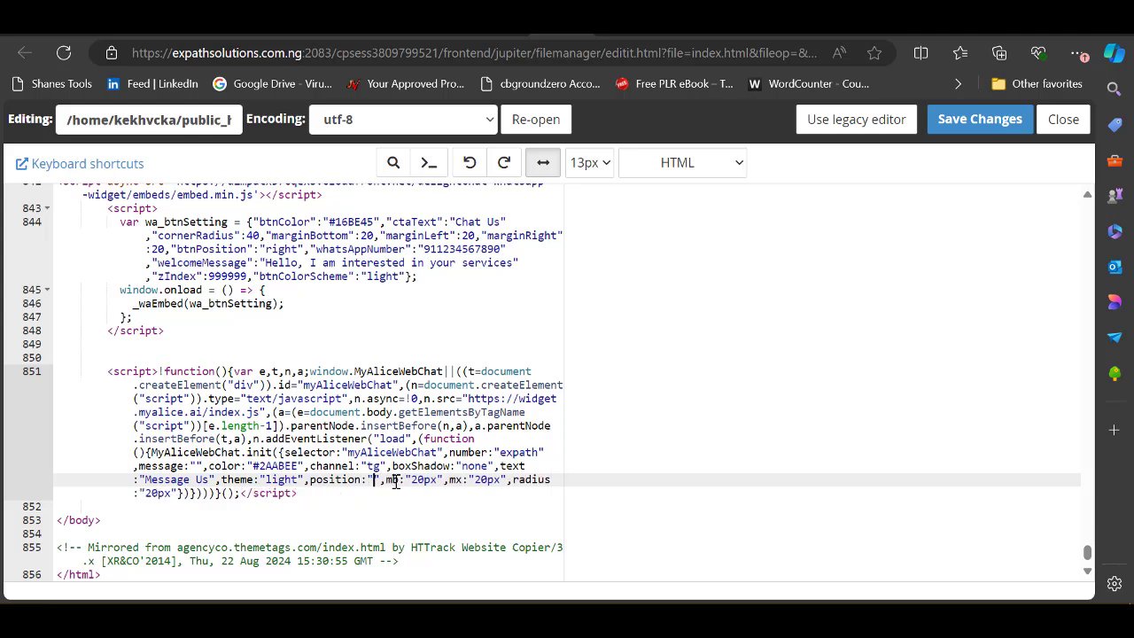
pyautogui.write('left')
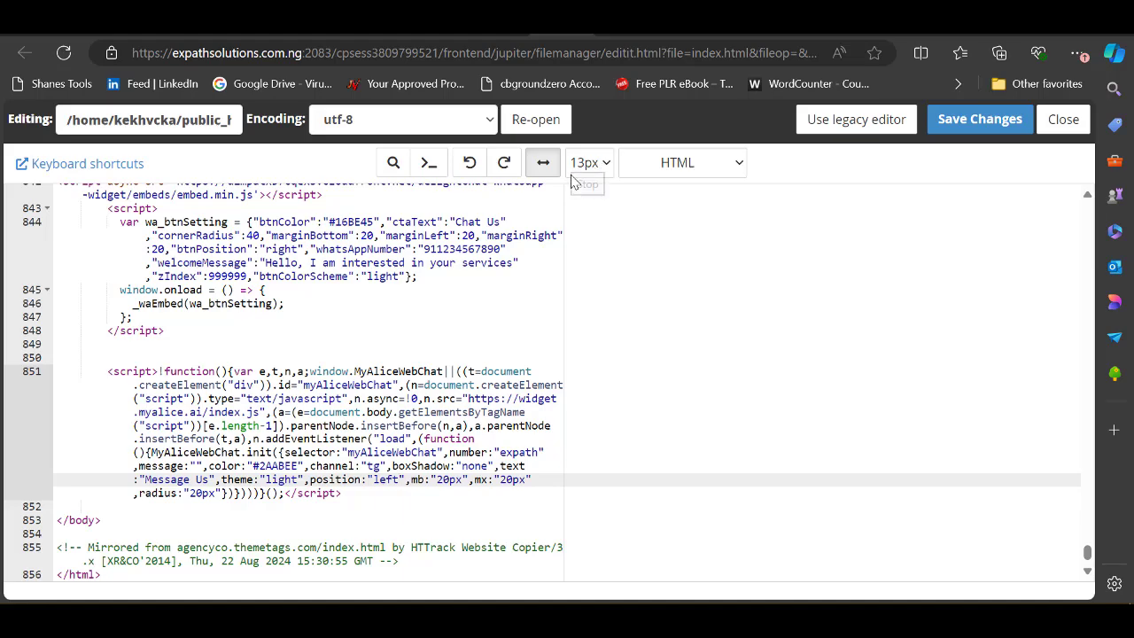
pyautogui.click(961, 120)
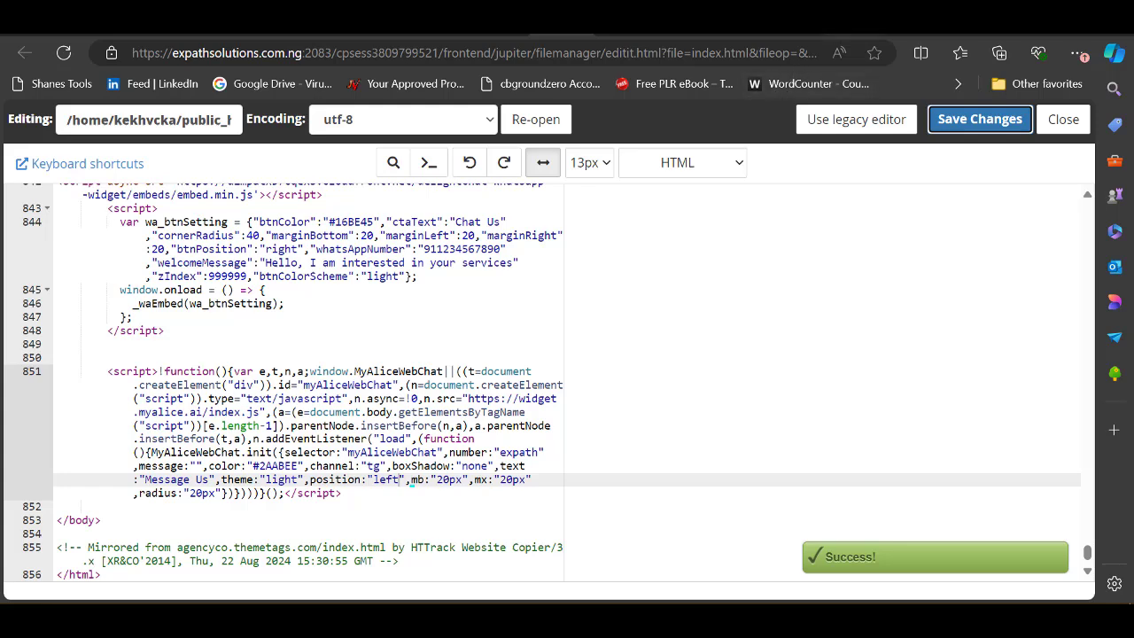
# Reload expathsolutions.com.ng/m in the website's browser tab to check the placement of the Telegram and WhatsApp buttons.
pyautogui.click(842, 26)
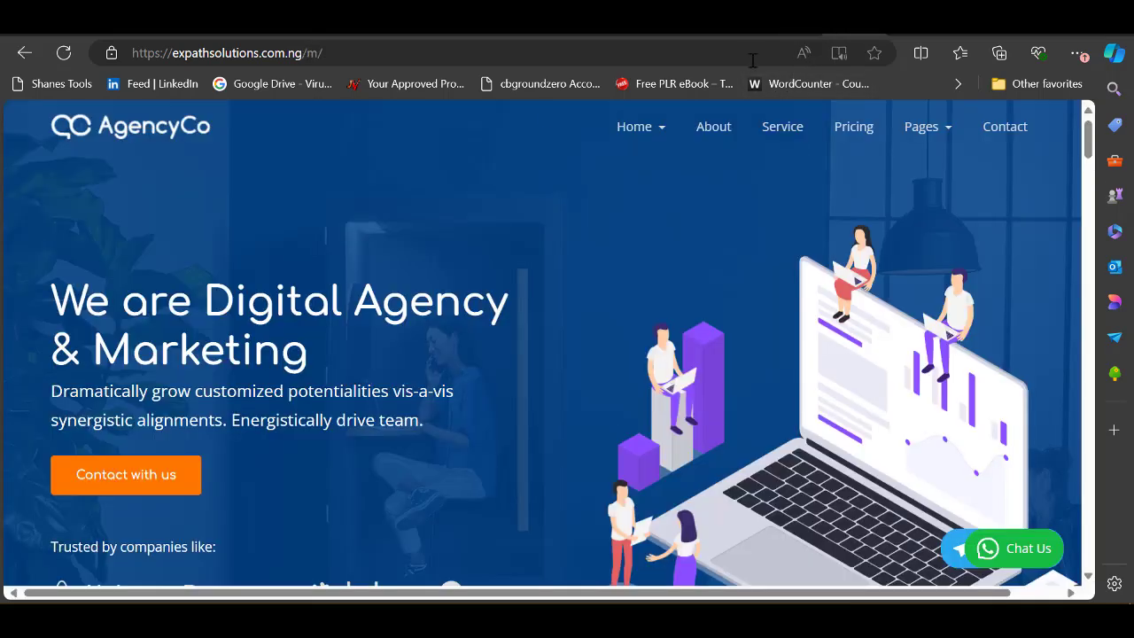
pyautogui.click(409, 53)
pyautogui.press('Return')
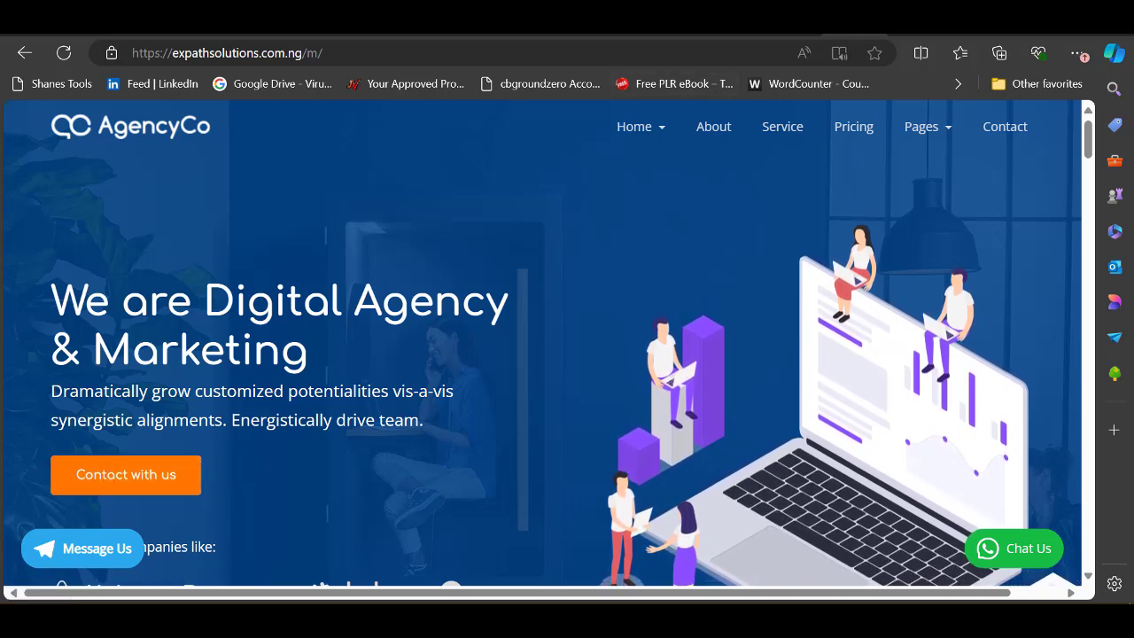
# Switch to the MyAlice Telegram widget page and review the username, CTA text and button colour settings above the generated code.
pyautogui.click(912, 22)
pyautogui.scroll(1, 226, 382)
pyautogui.scroll(3, 226, 381)
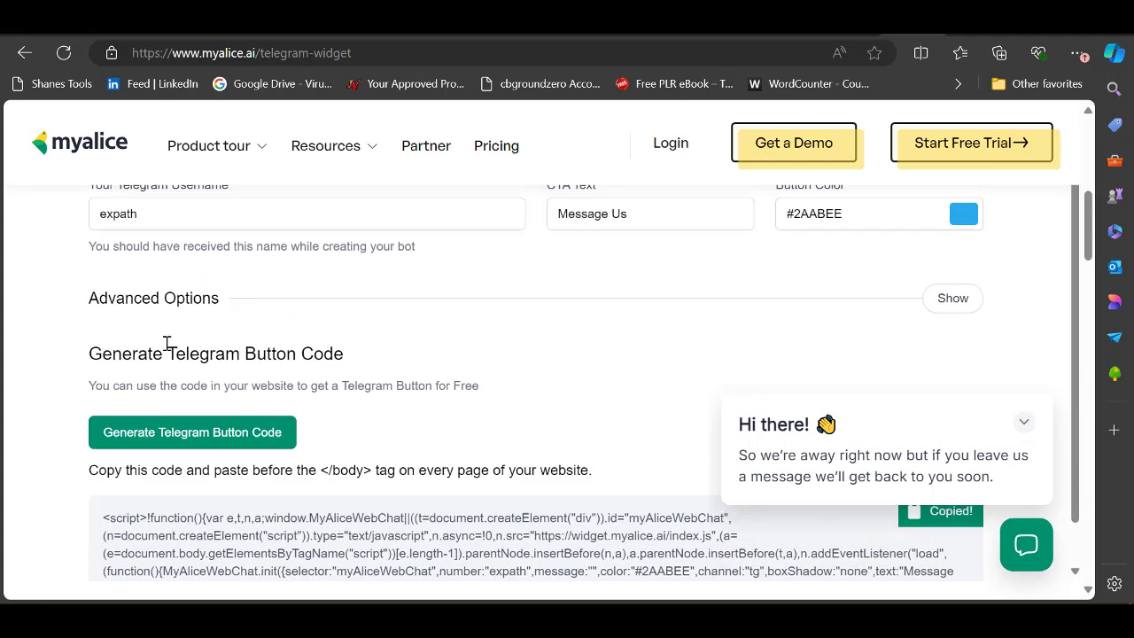